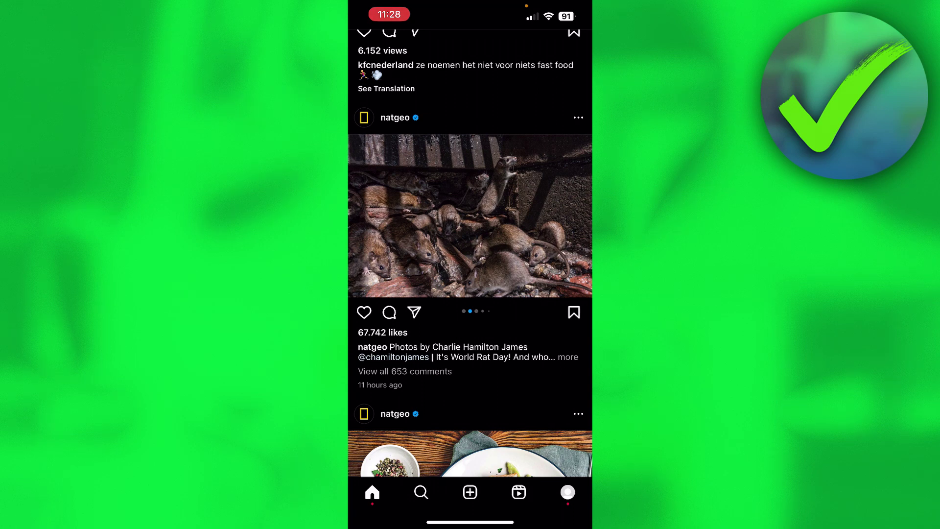
Step: From the home feed, open the ryangunga profile's account options and show its QR code
left_click(567, 492)
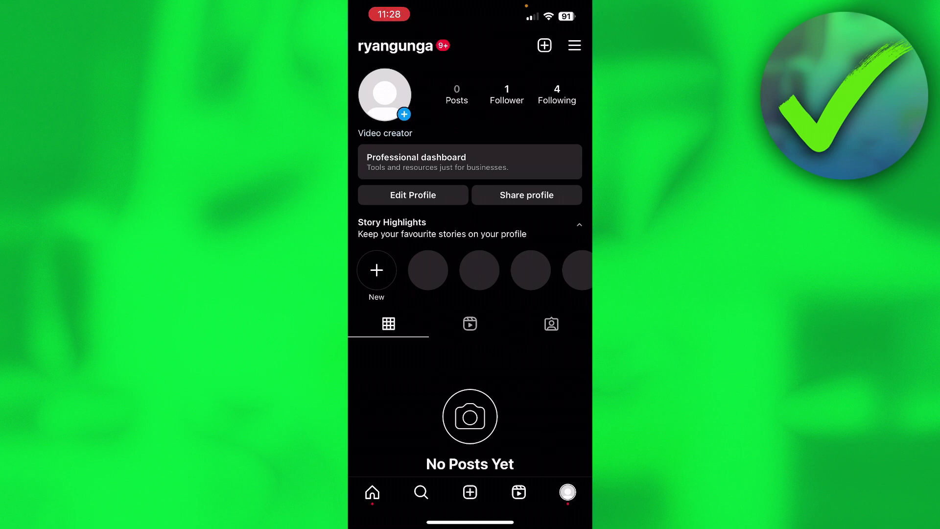
left_click(575, 46)
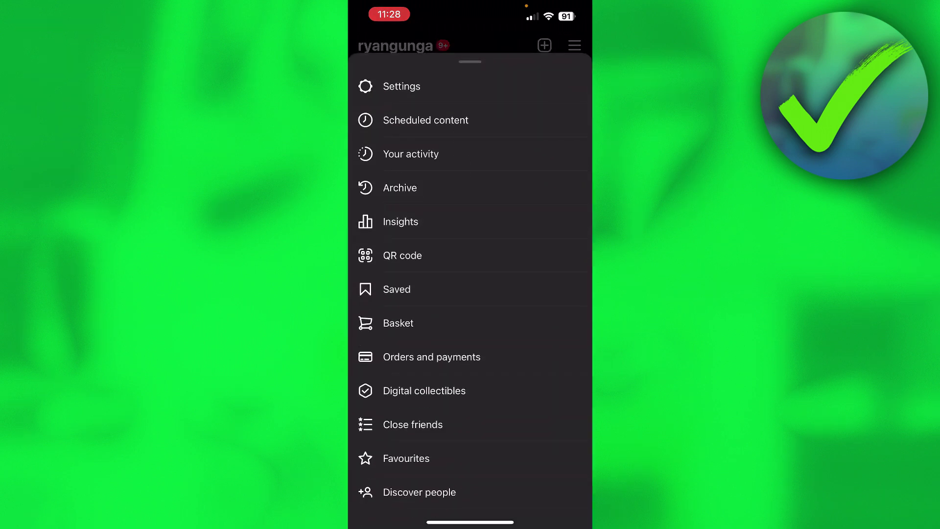
scroll(470, 284, "down", 2)
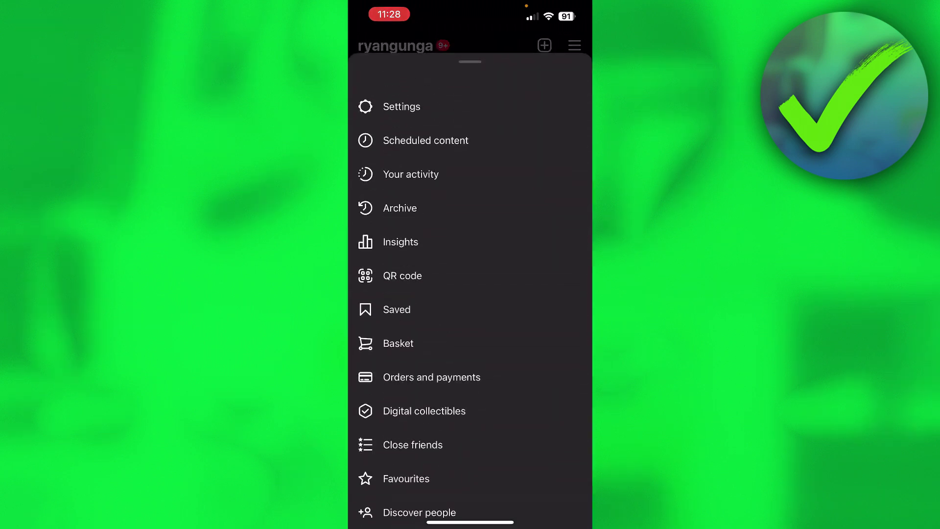
scroll(471, 284, "down", 1)
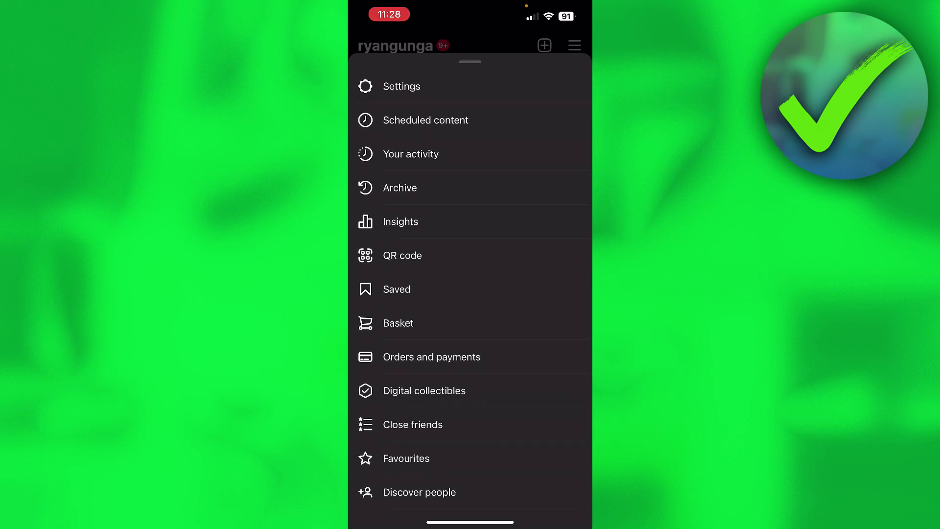
left_click(402, 254)
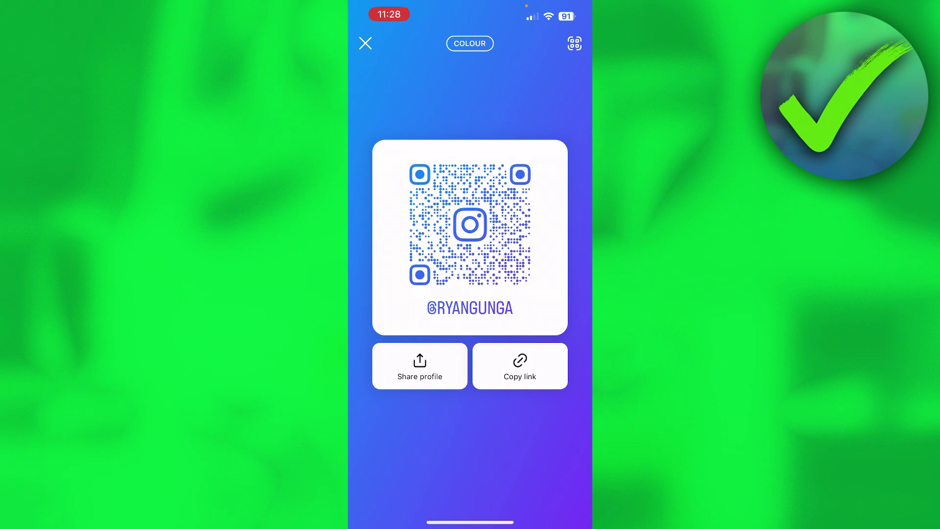
left_click(520, 365)
left_click(419, 364)
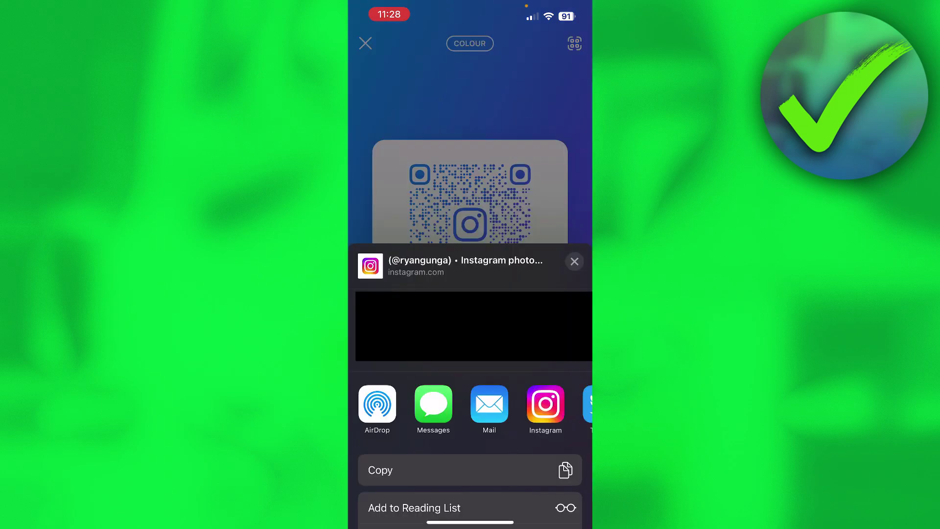
scroll(470, 404, "right", 10)
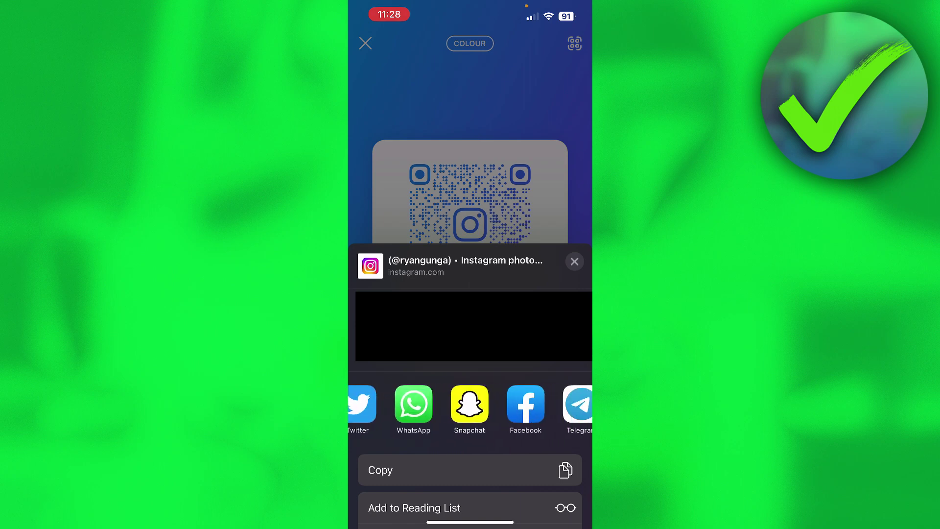
scroll(470, 404, "left", 3)
scroll(470, 404, "left", 3)
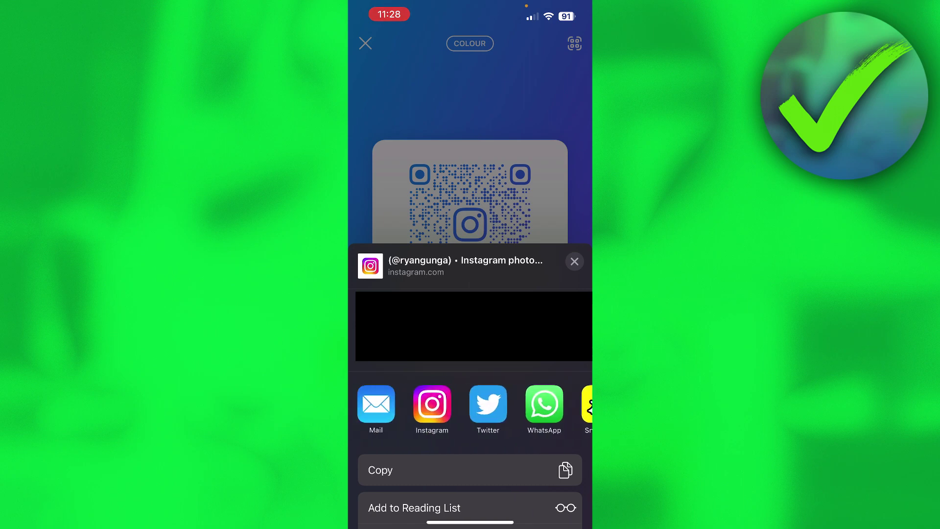
scroll(470, 403, "left", 3)
scroll(471, 404, "left", 2)
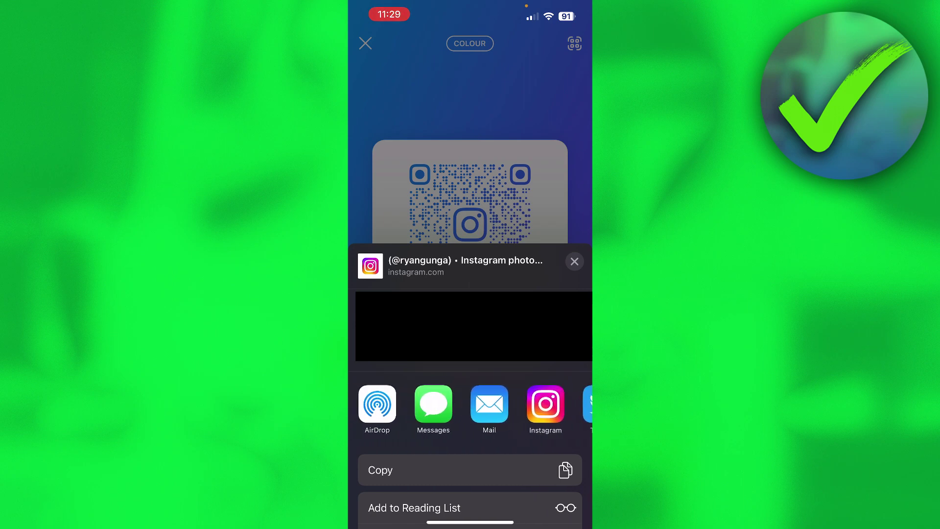